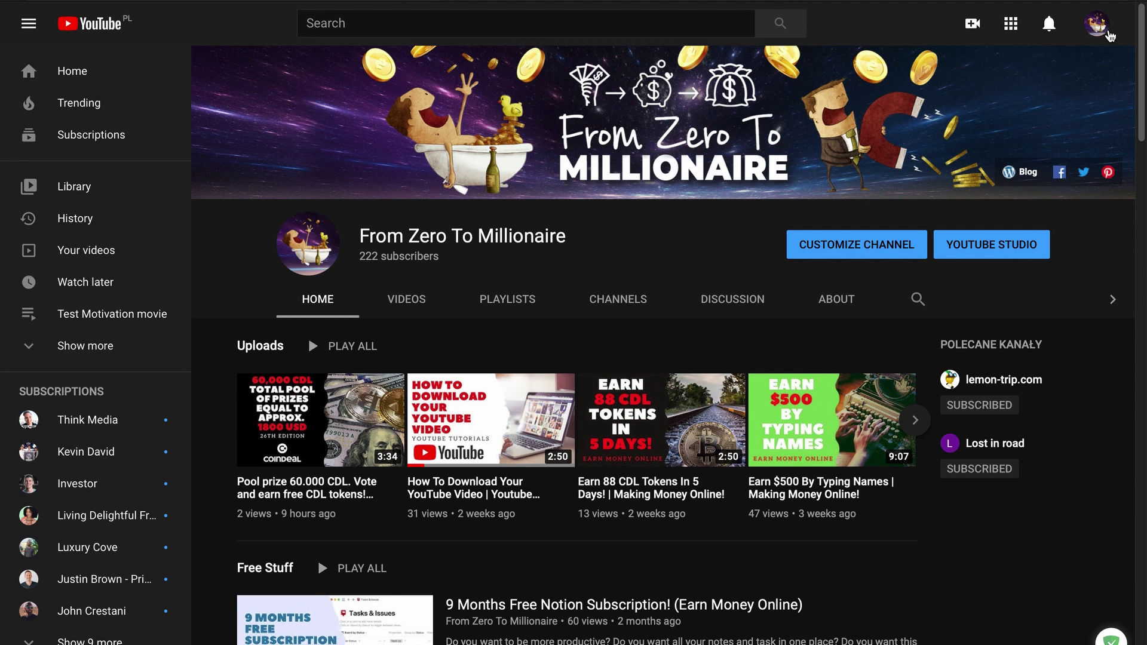
Go to YouTube Studio from the account menu and open its Playlists page.
click(1101, 28)
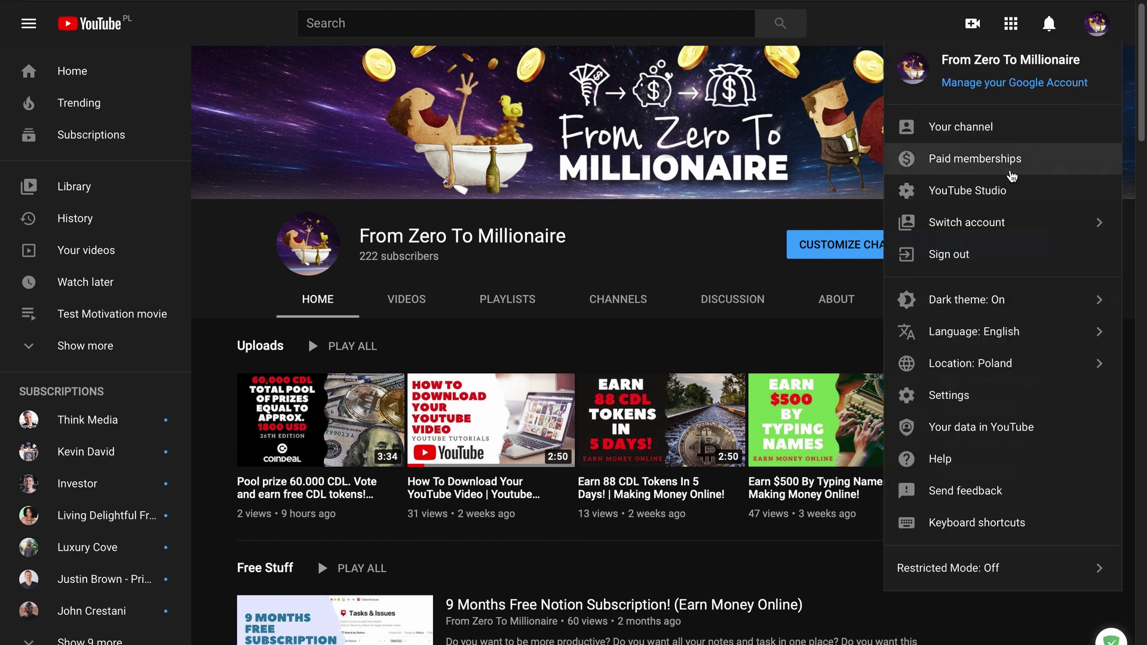
click(1004, 188)
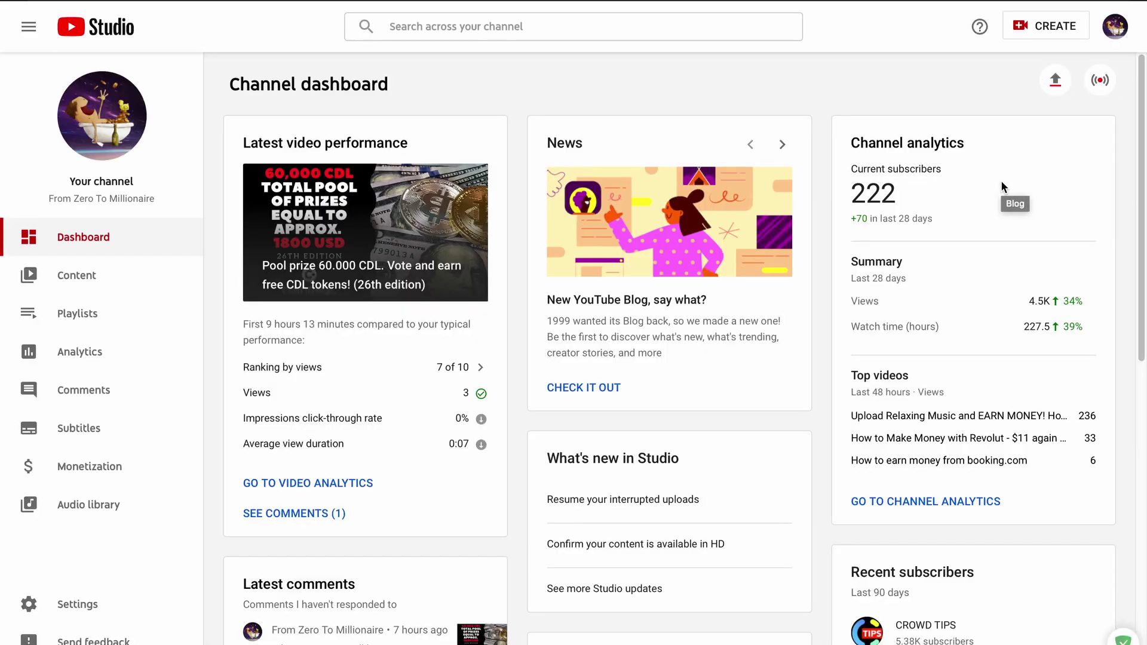
click(70, 309)
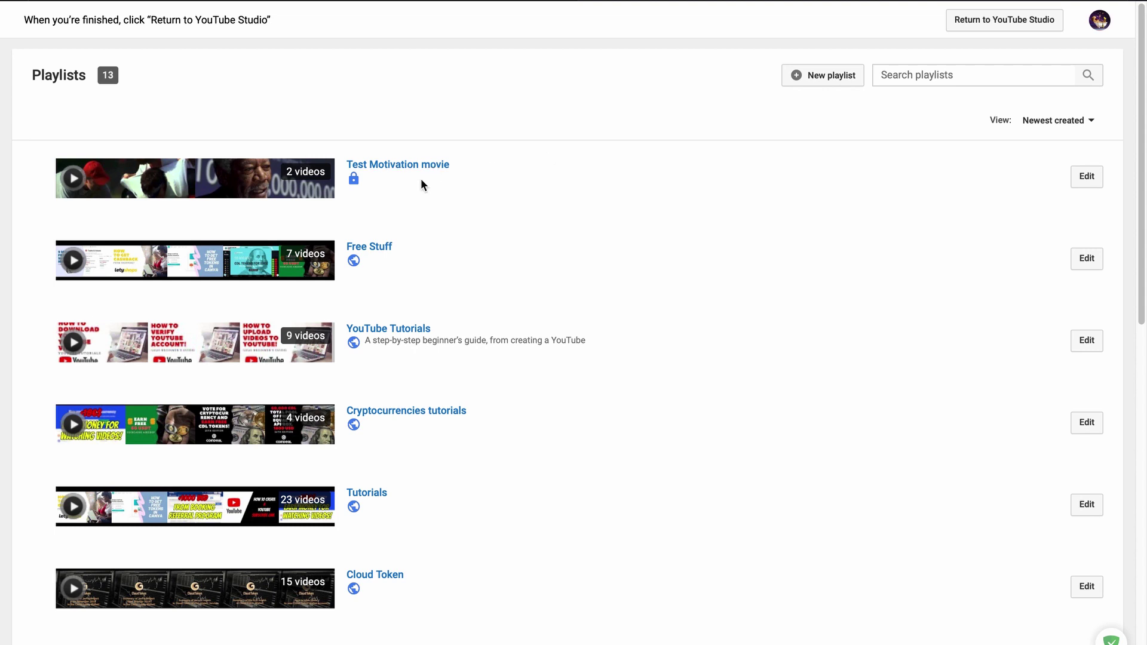
In Test Motivation movie, set the second video, TOP 5 MIND OPENING and QUALITY movies, as thumbnail.
click(386, 167)
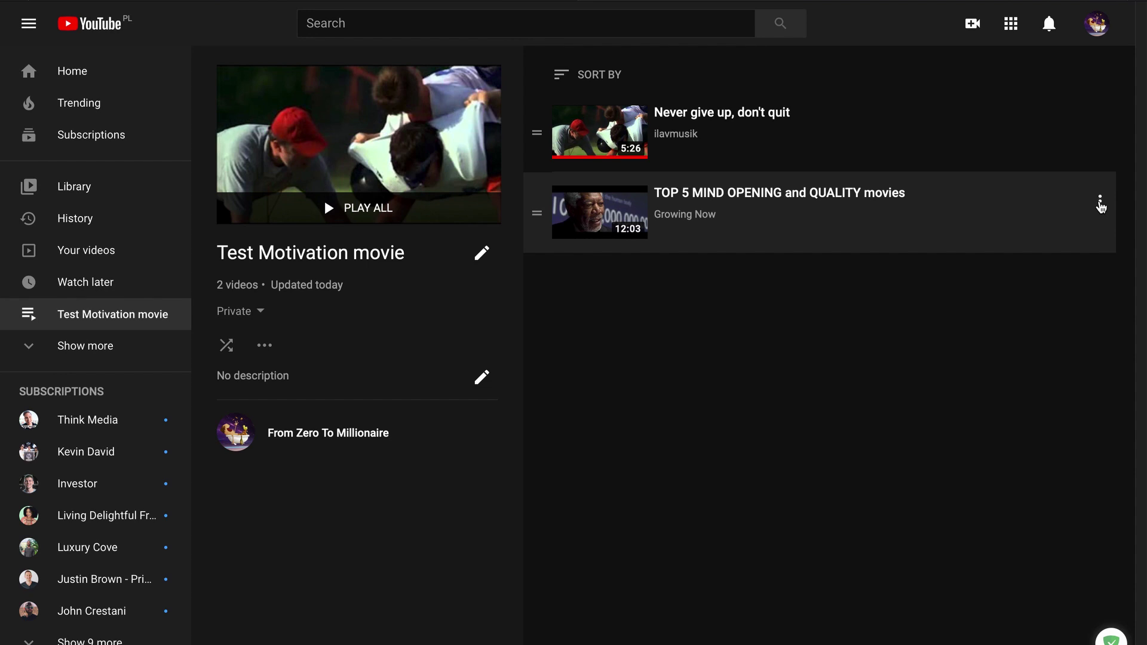
click(1100, 202)
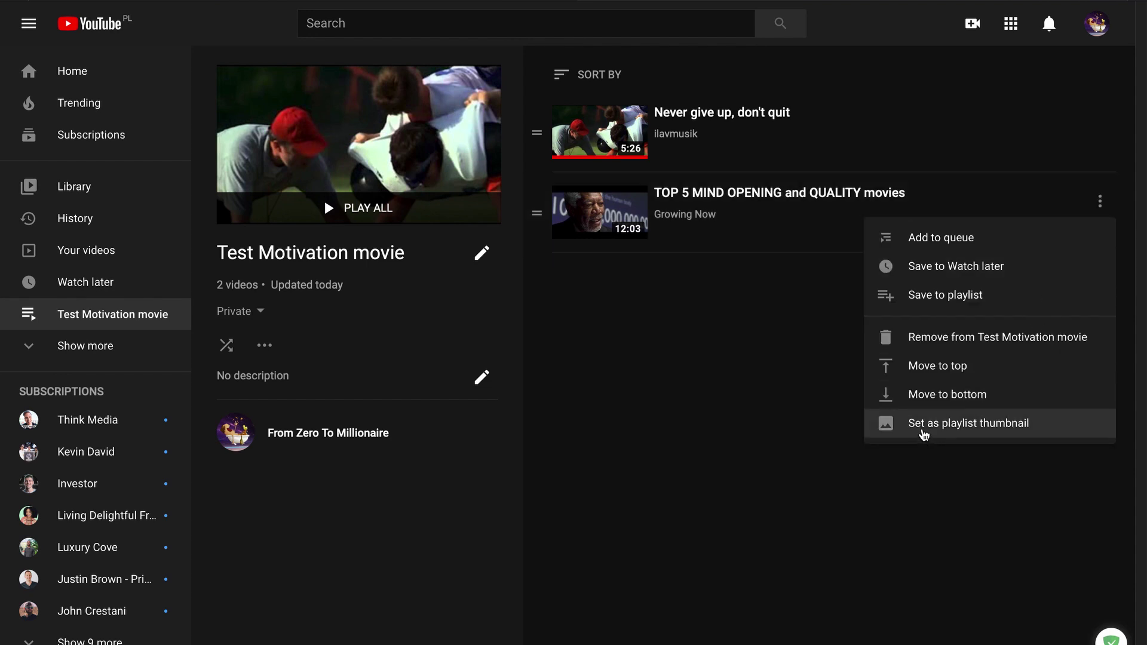
click(996, 433)
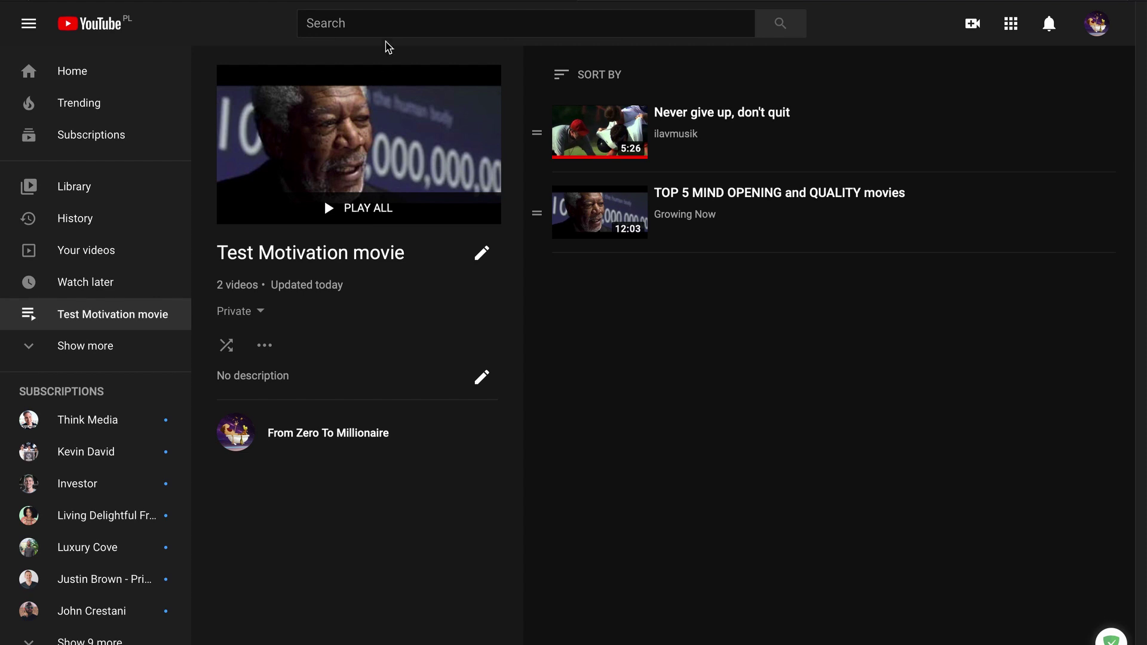
Search YouTube for 'motivation movie'.
click(410, 25)
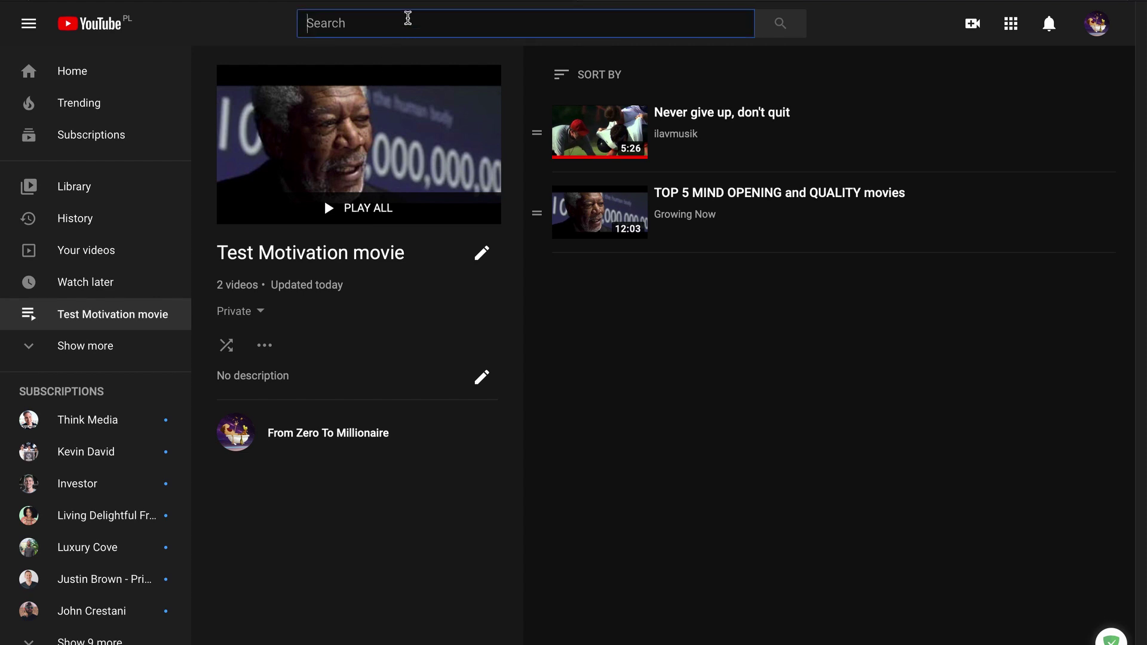
text(mtob)
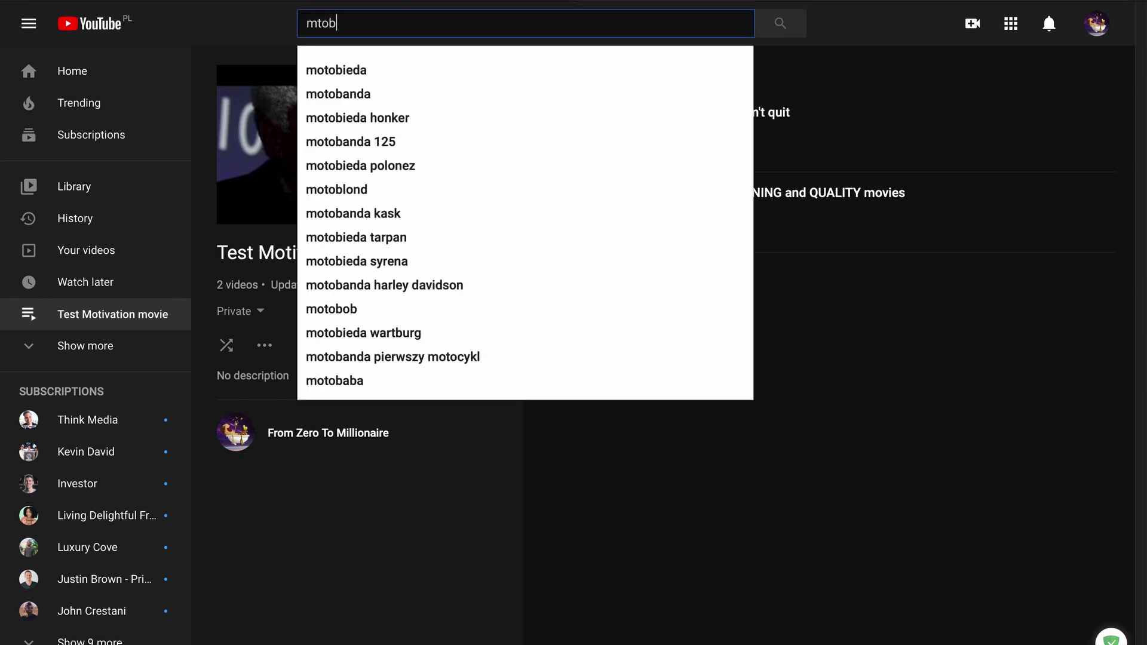
key(BackSpace)
text(vaion mo)
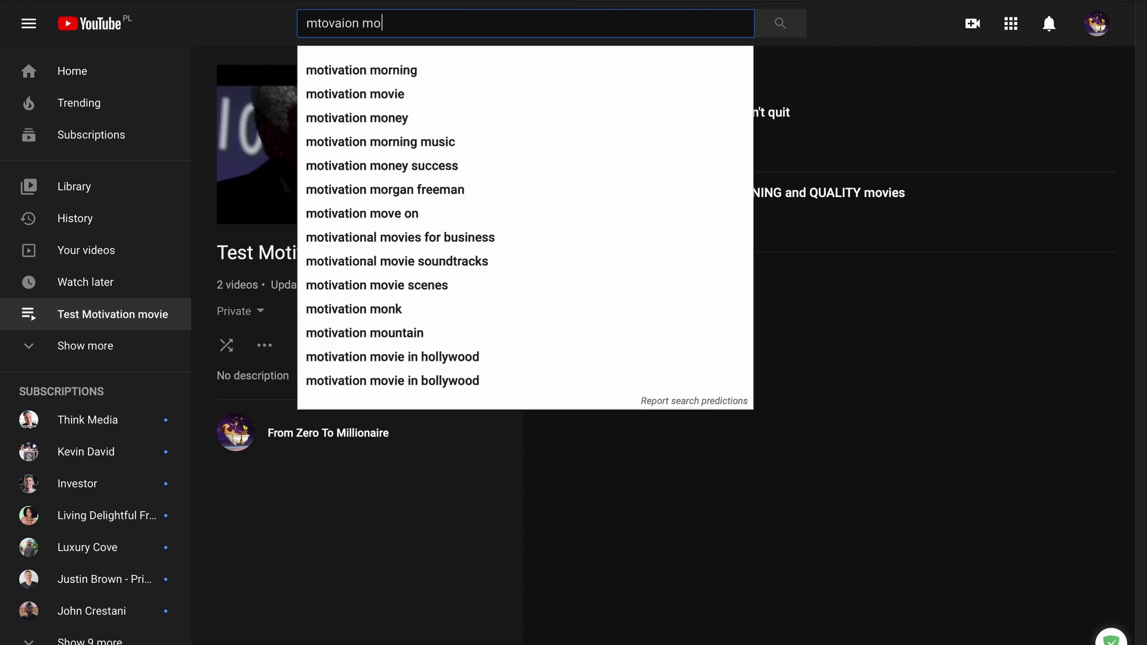
text(vie)
key(Return)
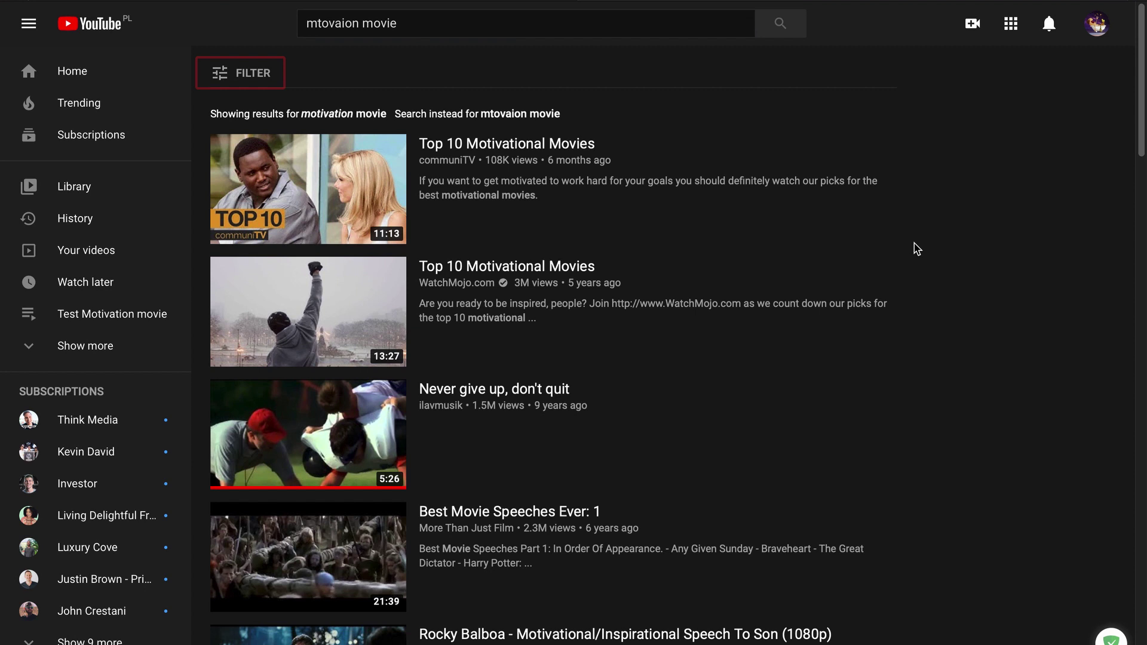
Save WatchMojo's Top 10 Motivational Movies result to the Test Motivation movie playlist.
click(880, 264)
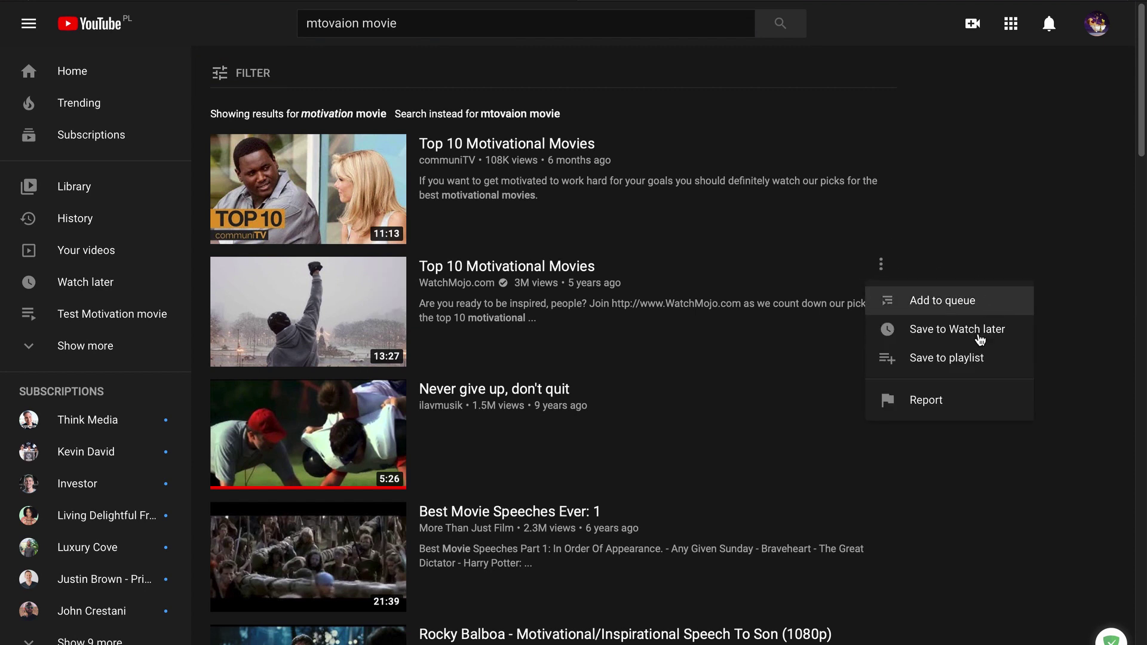
click(978, 361)
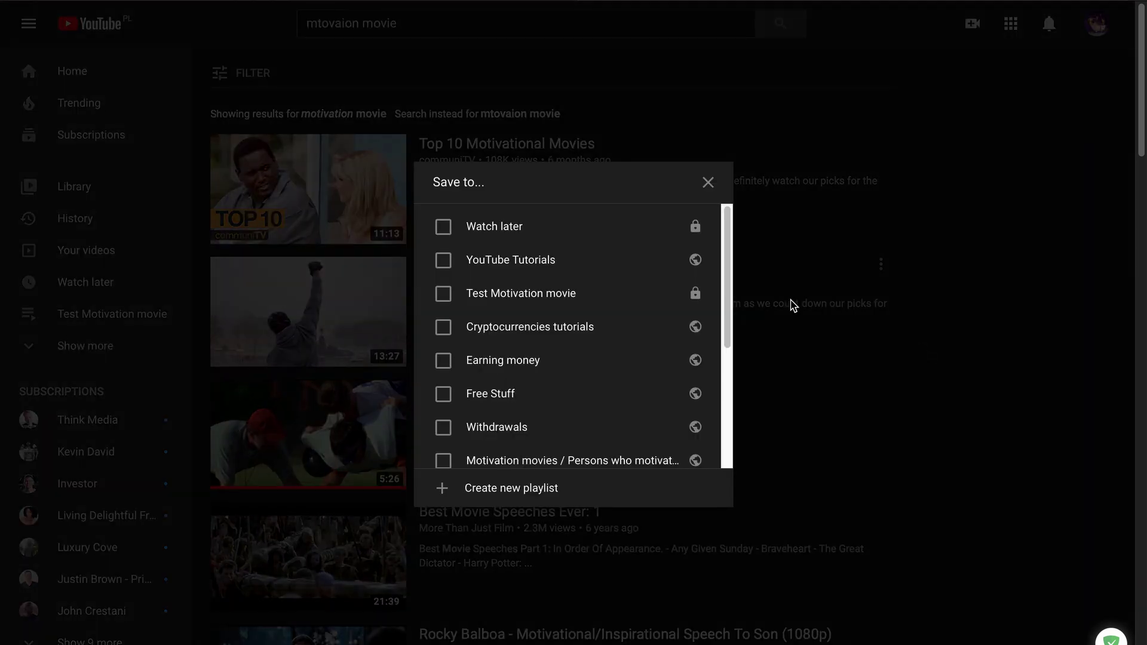
scroll(551, 427, down, 1)
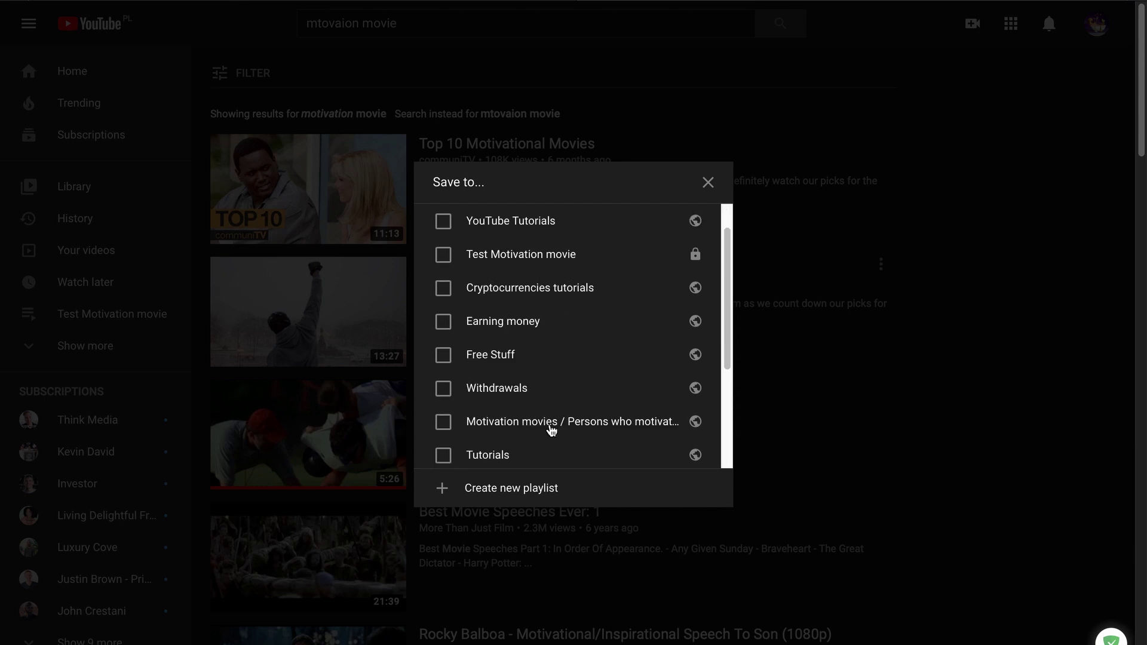
scroll(550, 425, down, 5)
scroll(549, 421, up, 6)
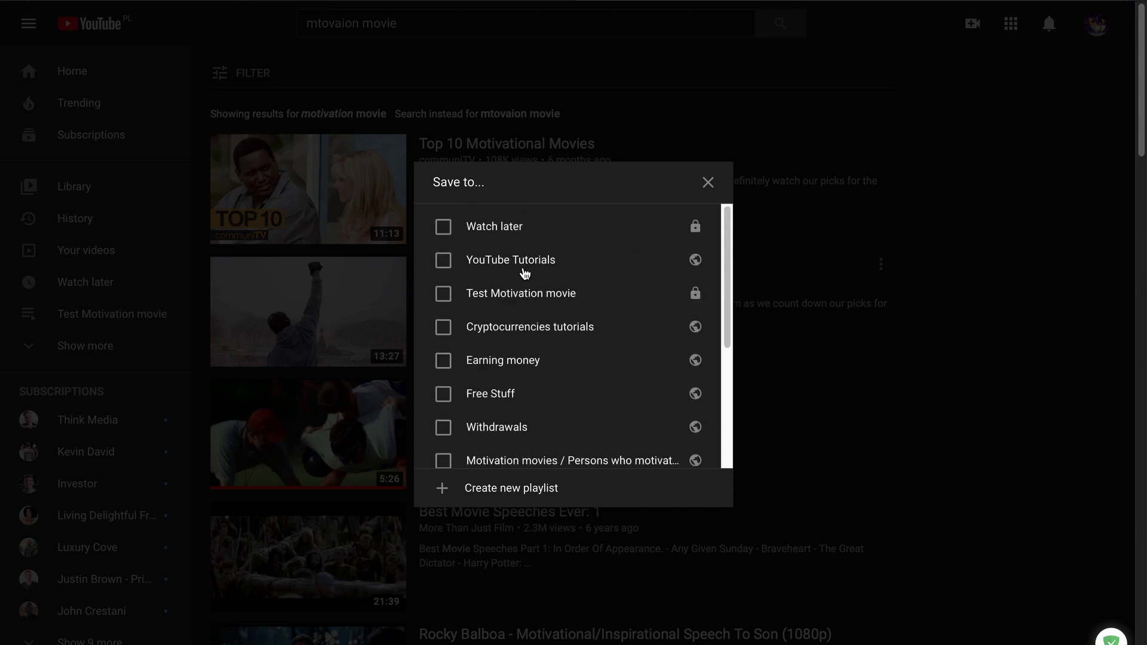
click(443, 294)
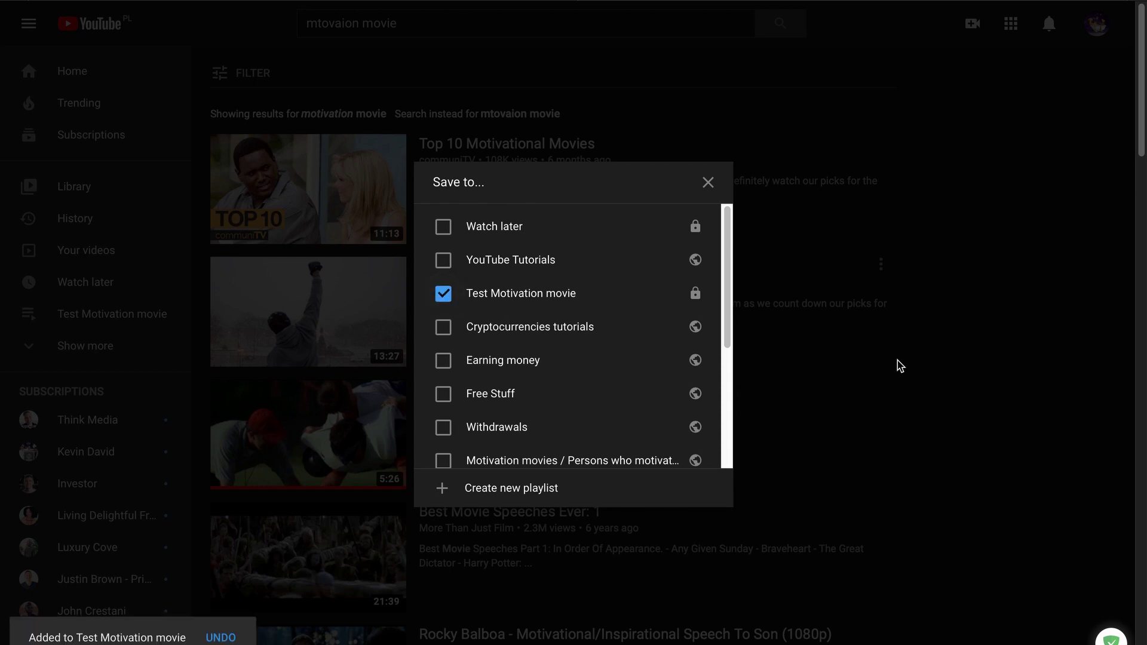
click(914, 381)
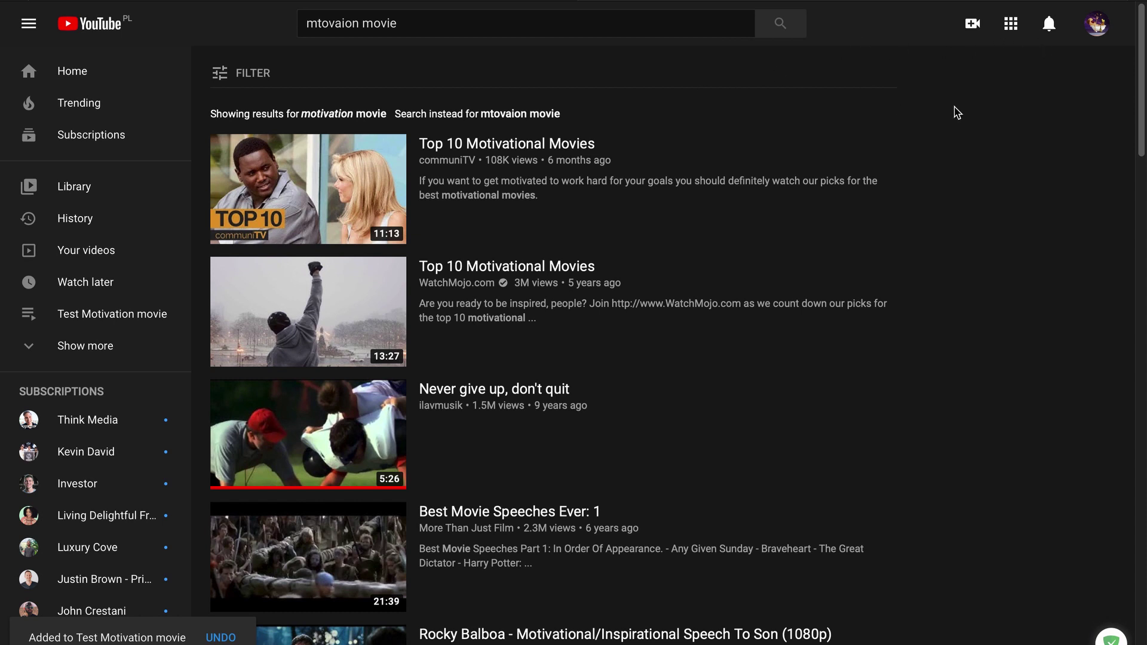
Reload Test Motivation movie and set its third video, Top 10 Motivational Movies, as thumbnail.
click(1096, 23)
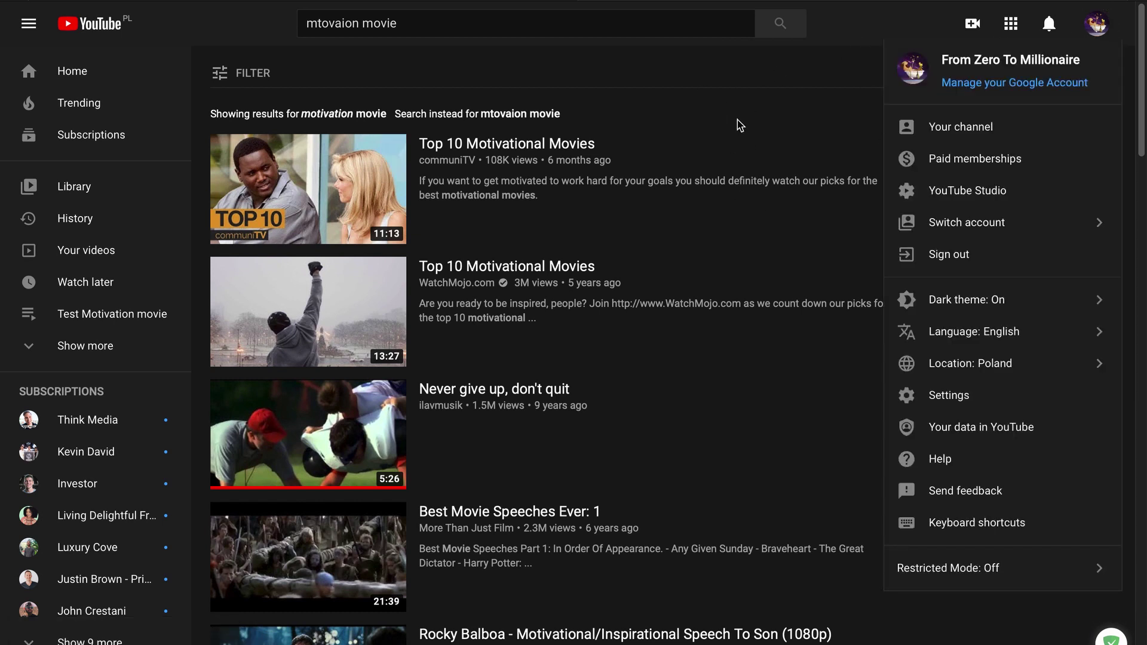
click(721, 105)
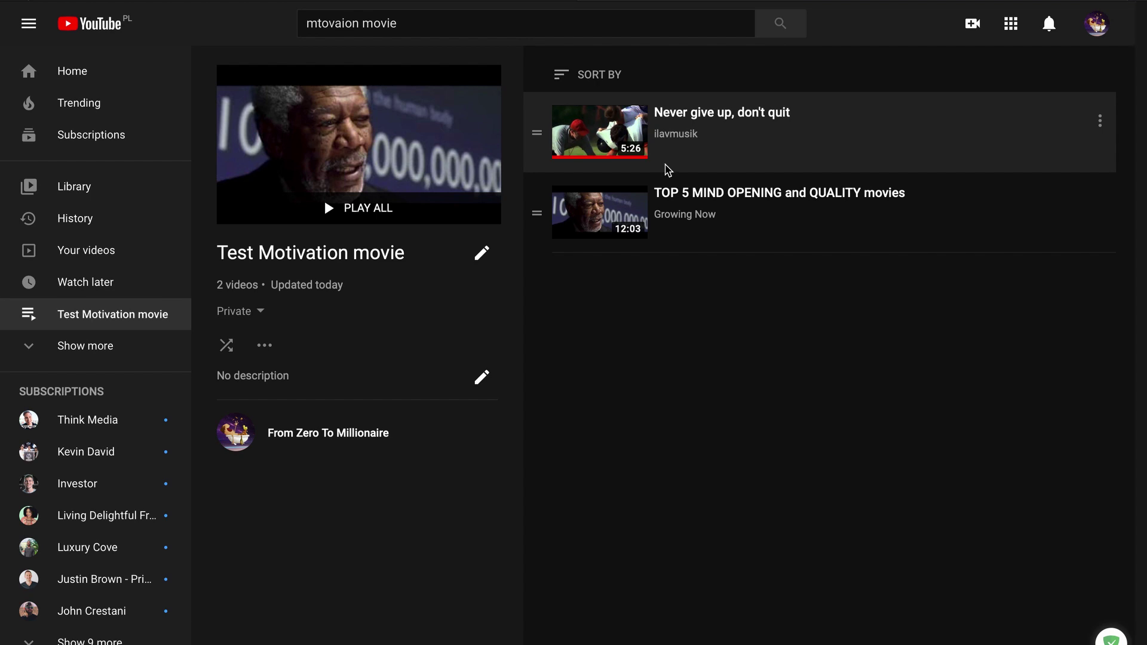
key(F5)
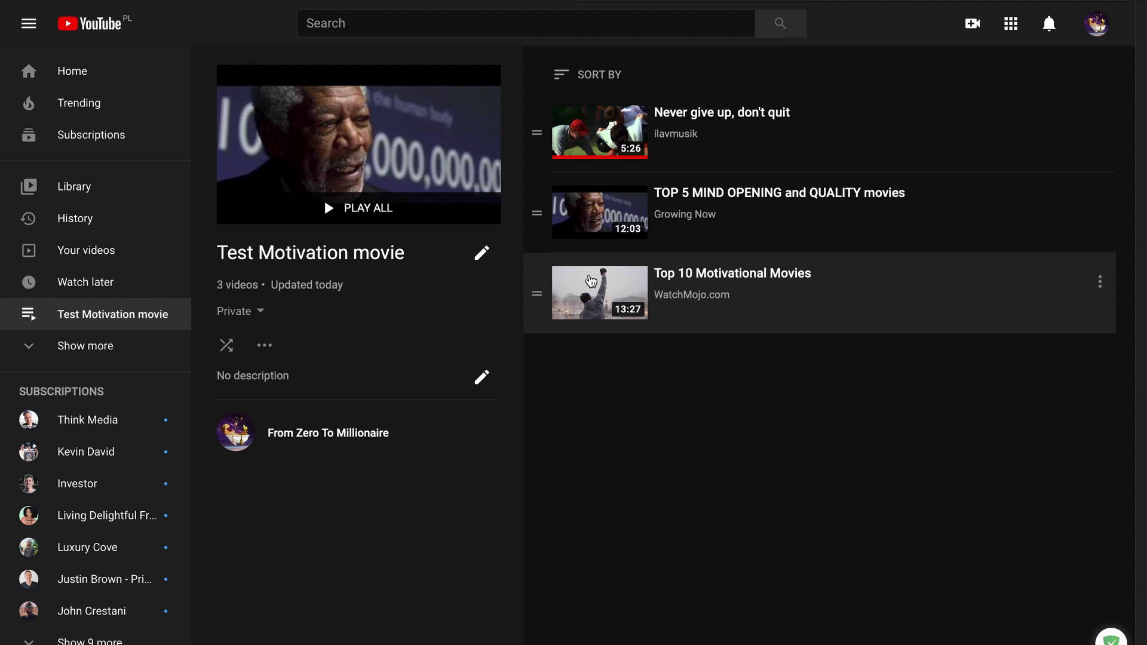
click(1103, 282)
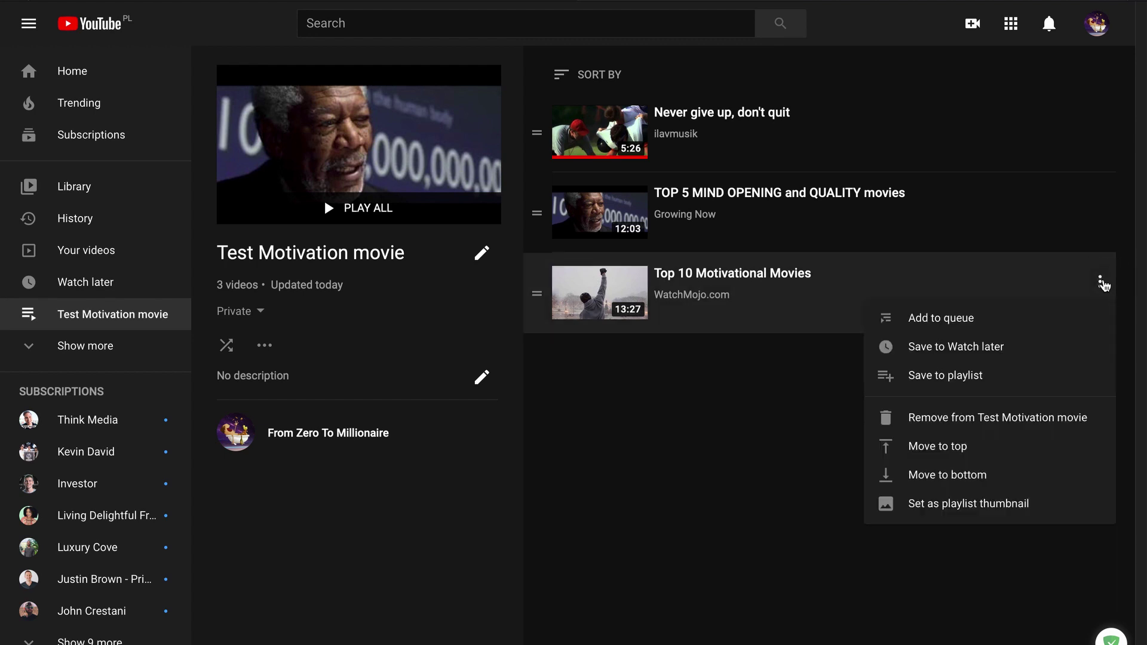
click(984, 508)
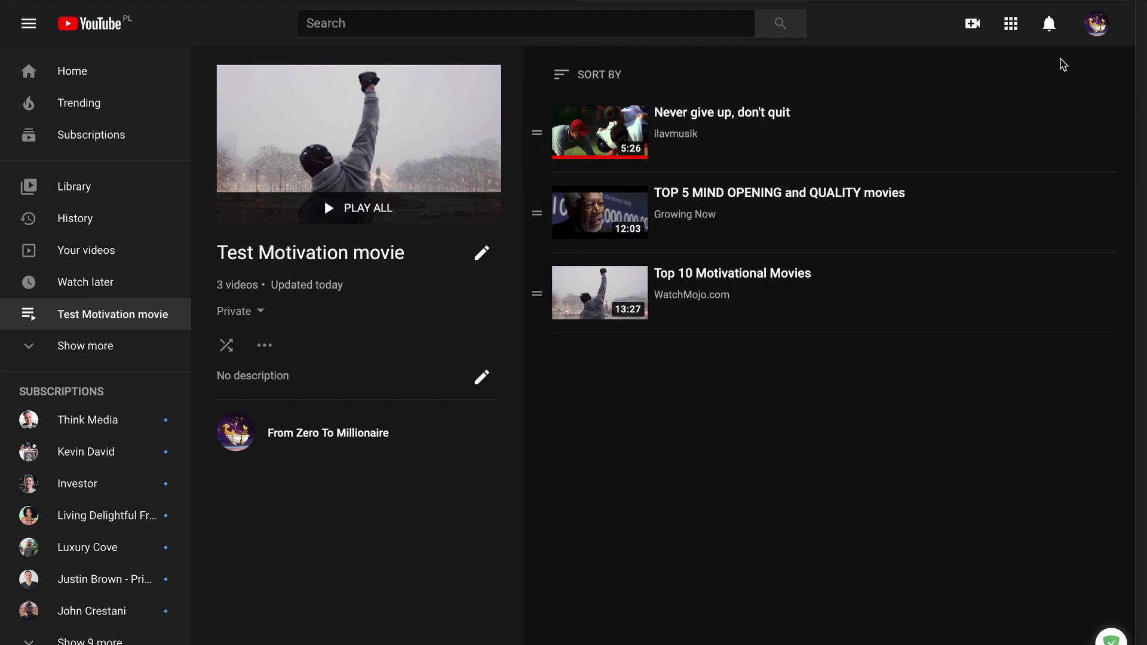
click(1089, 33)
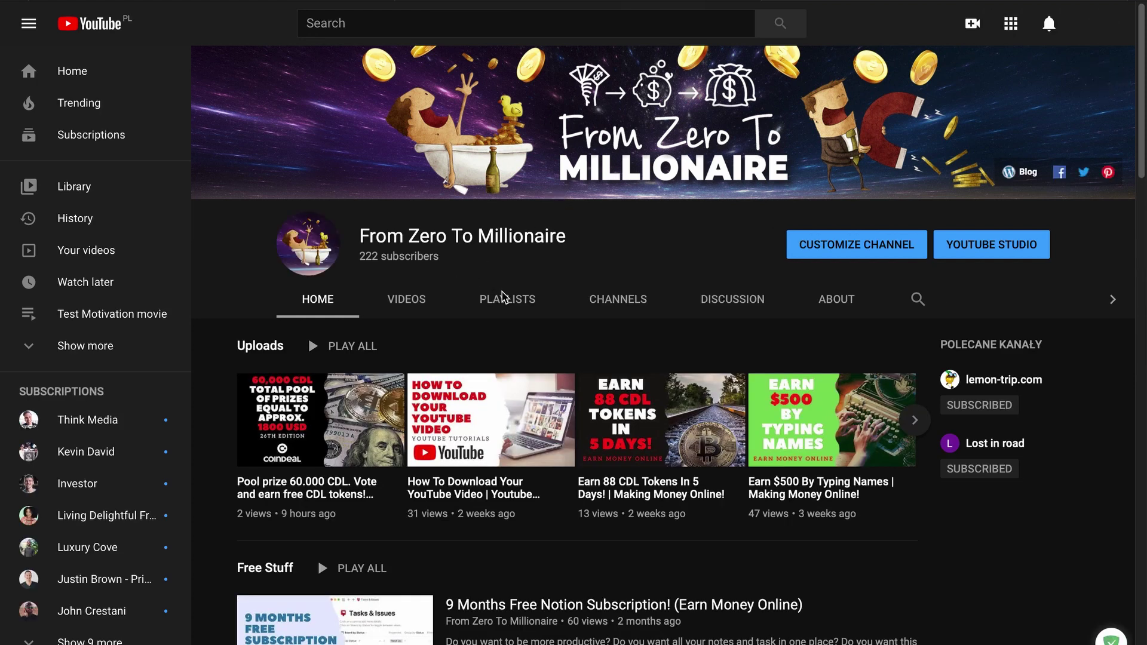
Check the channel's PLAYLISTS tab grid for Test Motivation movie.
click(503, 304)
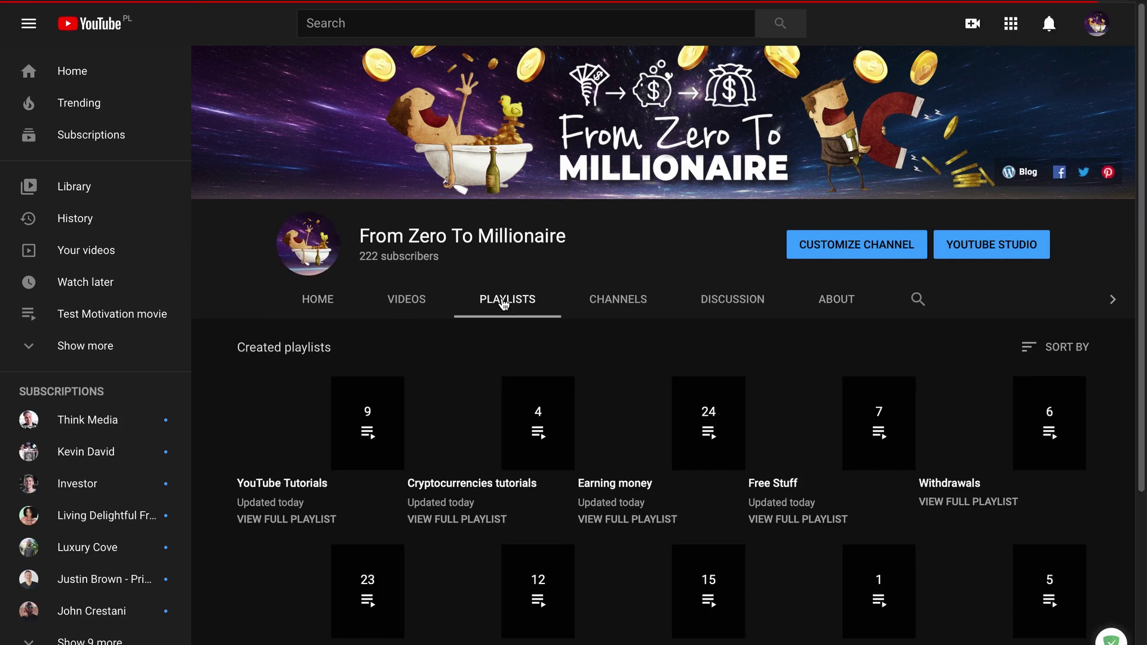
scroll(503, 304, down, 4)
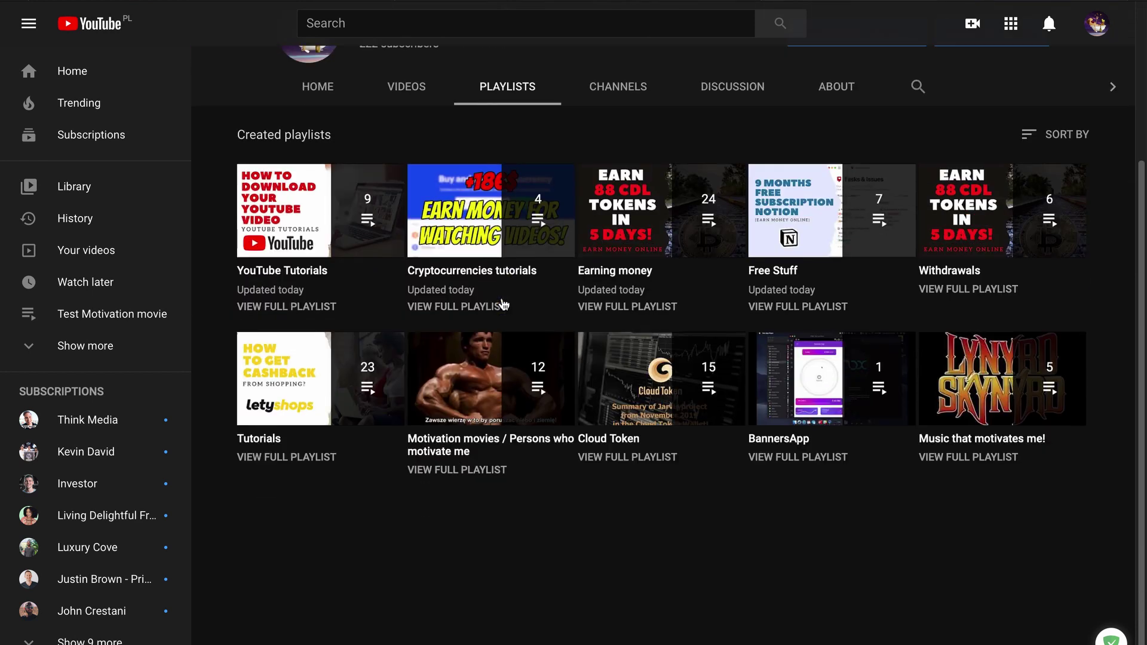
scroll(503, 304, up, 1)
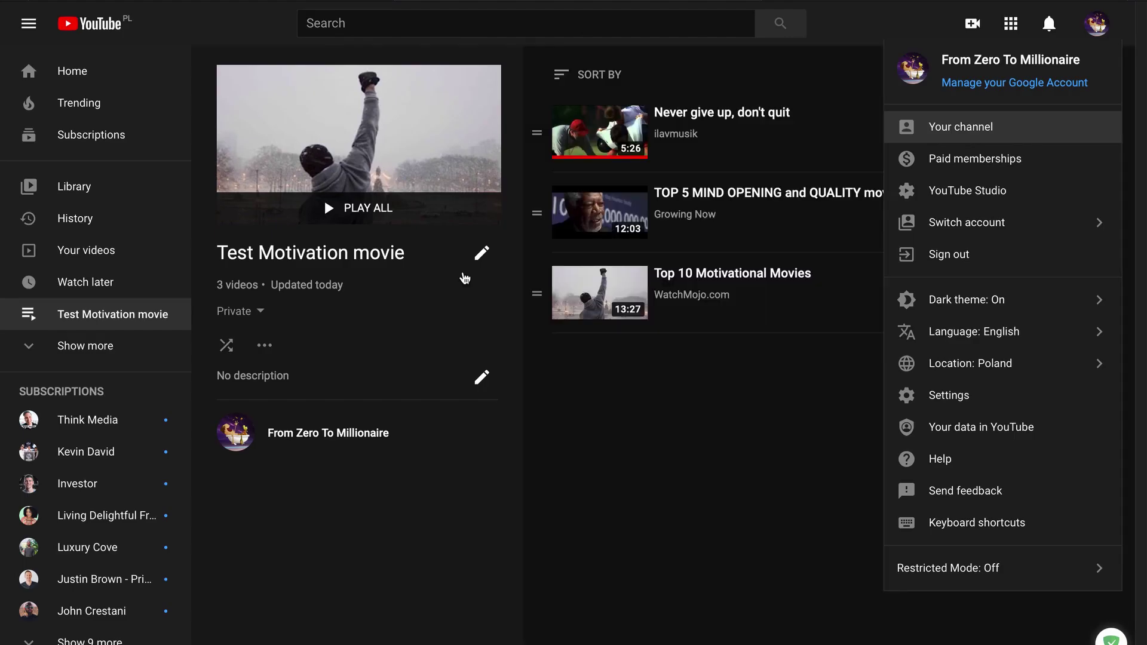
Change the Test Motivation movie playlist's visibility from Private to Public.
click(249, 311)
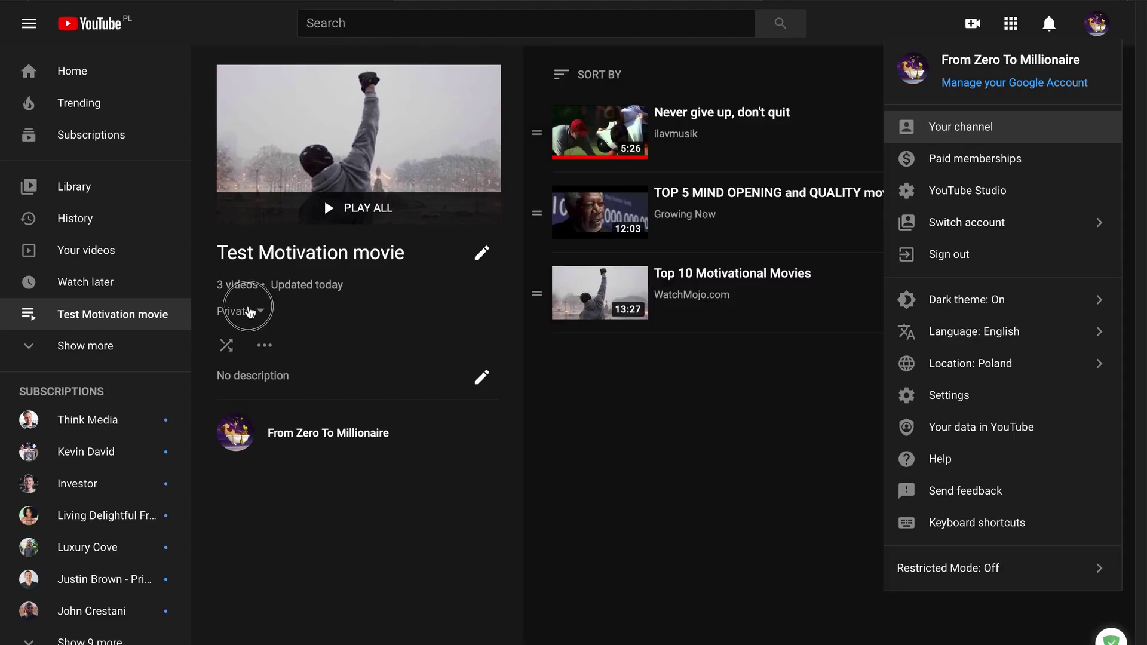
click(281, 319)
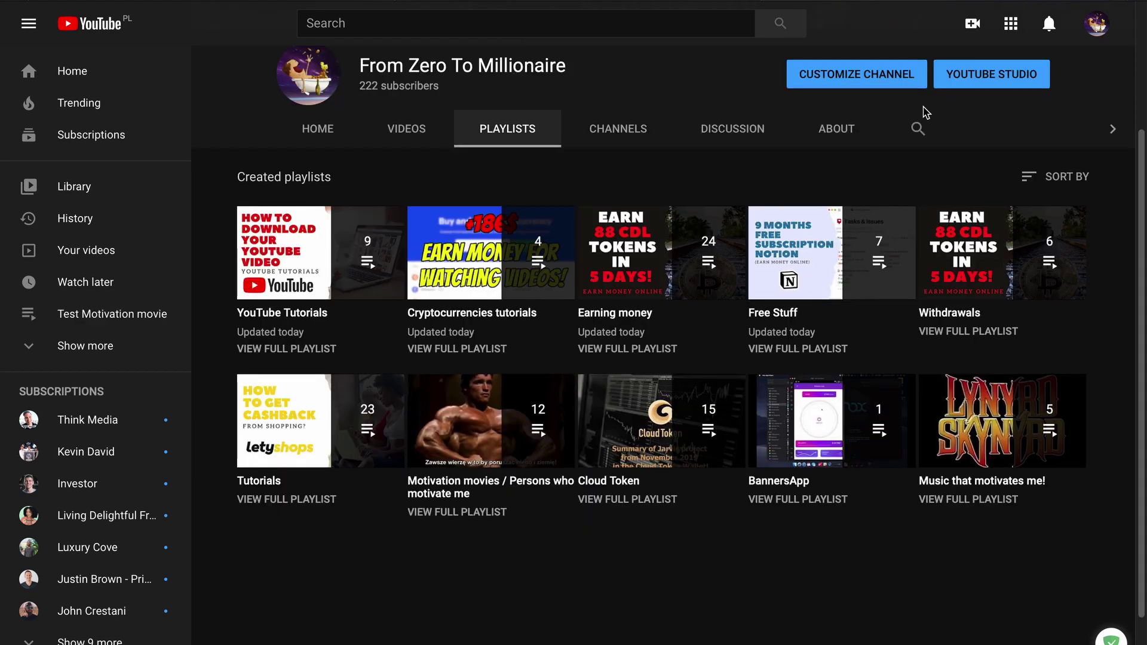
mouse_move(735, 250)
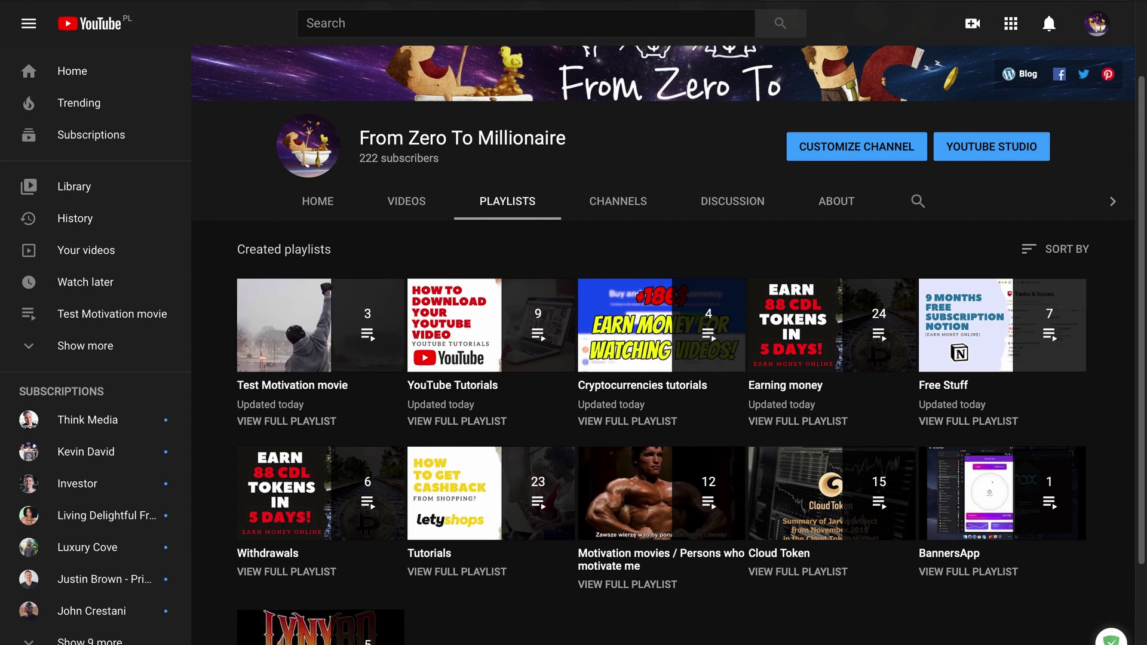
Set the first video, Never give up, don't quit, as the playlist thumbnail and return to playlists.
click(286, 421)
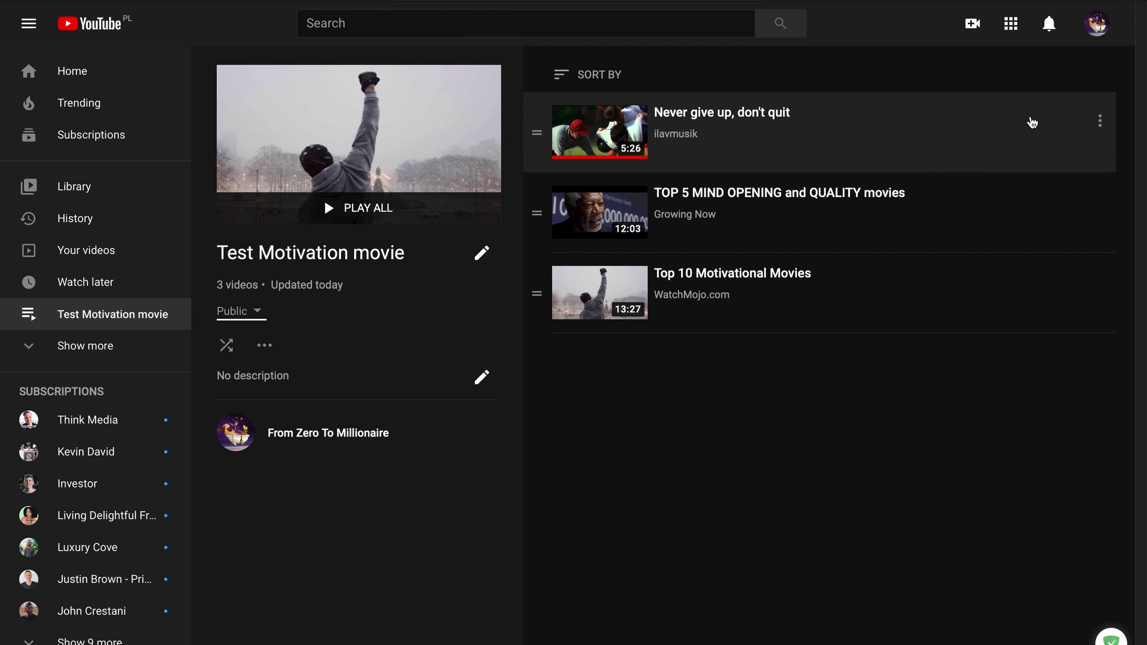
click(1100, 121)
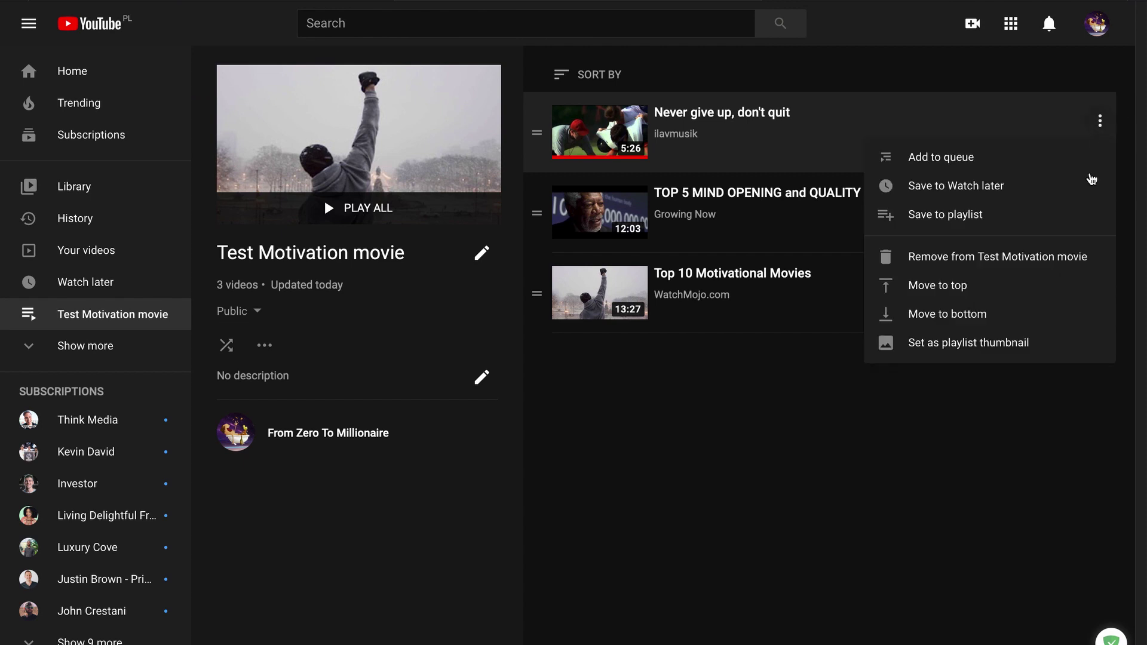
click(1024, 358)
key(alt+Left)
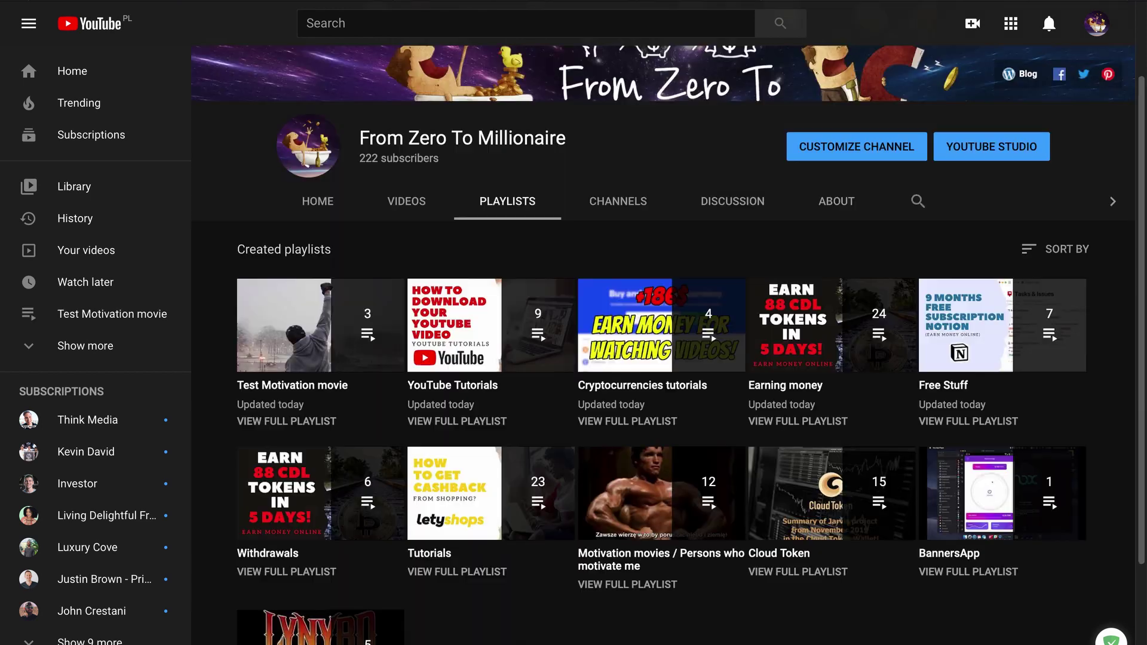